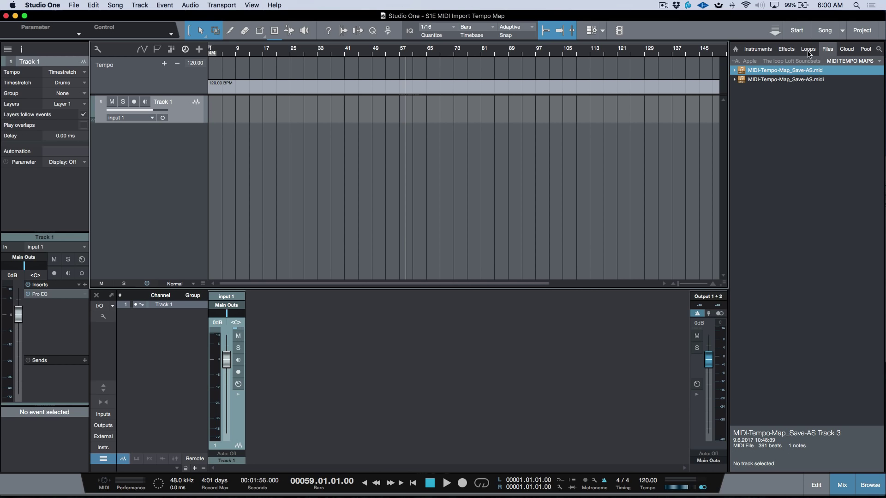
- Drag MIDI-Tempo-Map_Save-AS.mid from the Finder's MIDI TEMPO MAPS folder onto Studio One's start page
{"action": "left_click", "coordinate": [800, 34]}
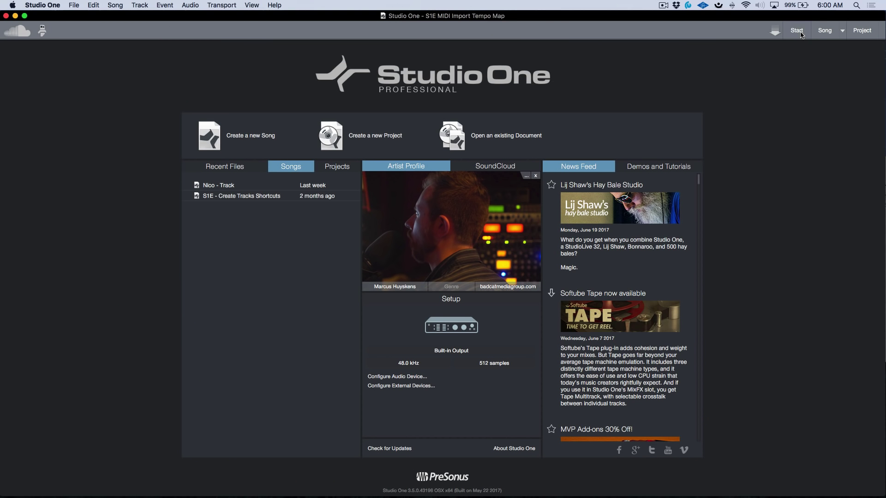
{"action": "key", "text": "super+Tab"}
{"action": "key", "text": "super+Tab"}
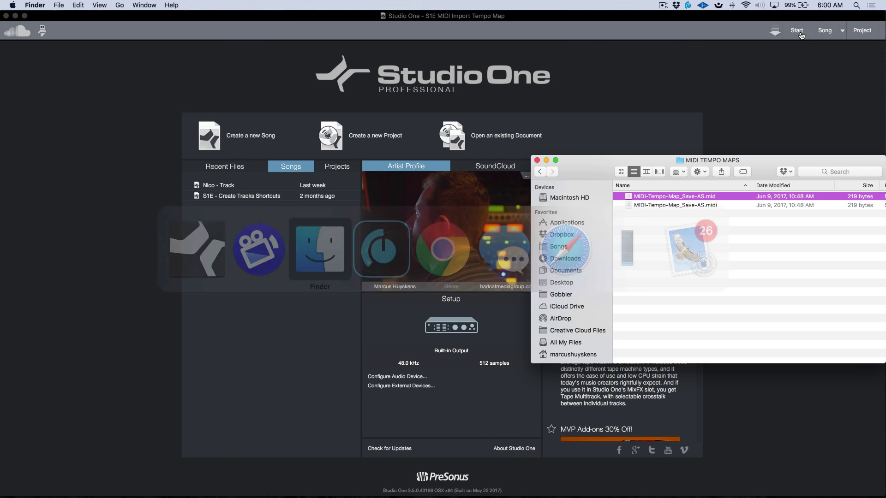
{"action": "left_click", "coordinate": [703, 205]}
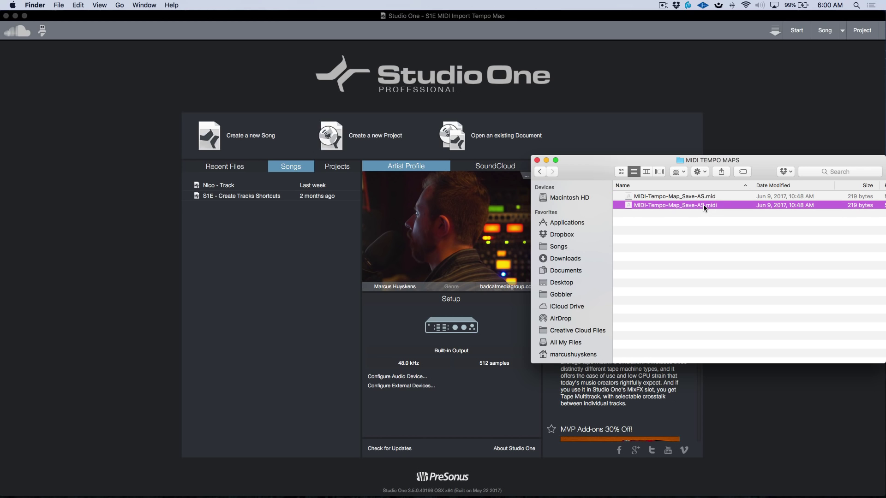
{"action": "left_click", "coordinate": [693, 197]}
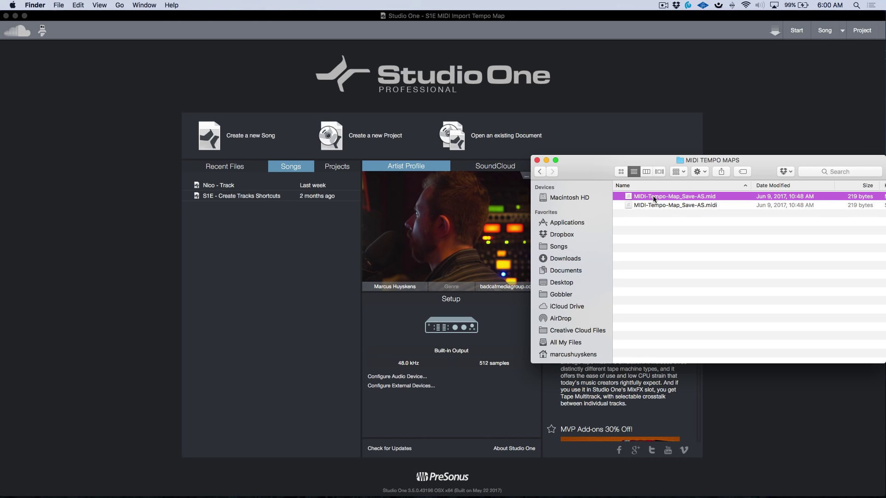
{"action": "left_click_drag", "start_coordinate": [654, 199], "coordinate": [269, 246]}
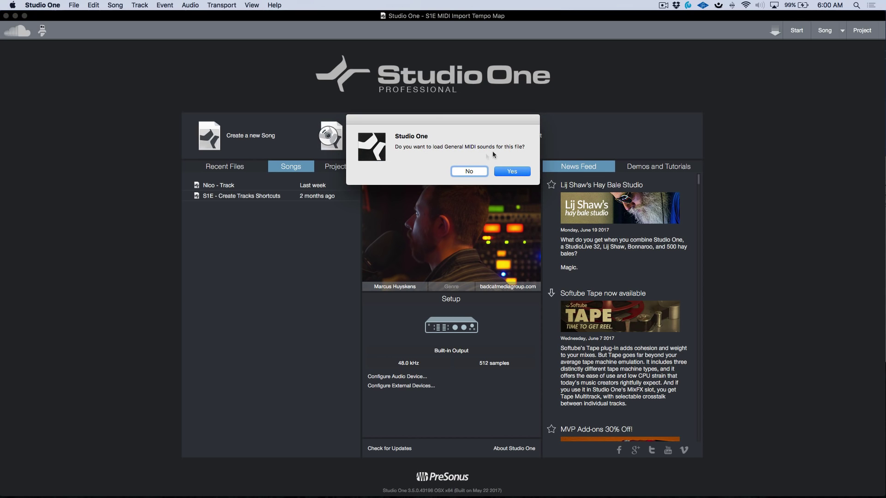
- Decline loading General MIDI sounds so the file opens as song MIDI-Tempo-Map_Save-AS
{"action": "left_click", "coordinate": [465, 171]}
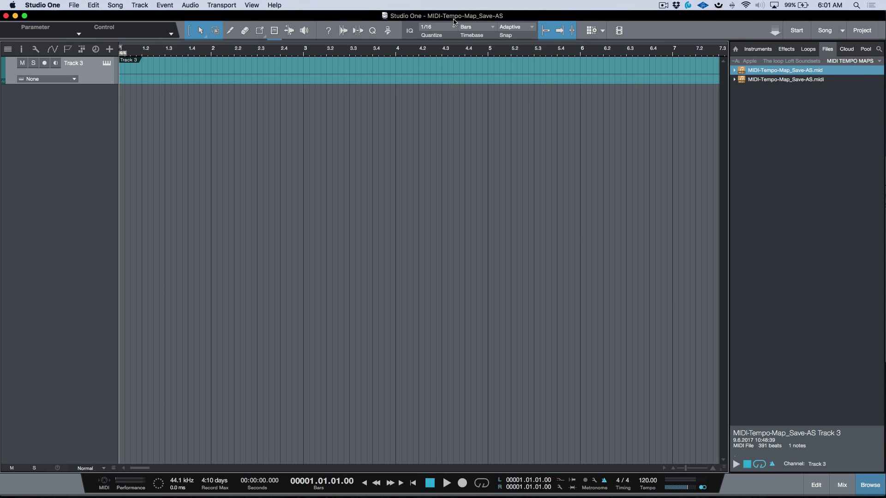
- Cancel a File > Rename, then show the tempo track and zoom out to its imported tempo changes
{"action": "left_click", "coordinate": [74, 6]}
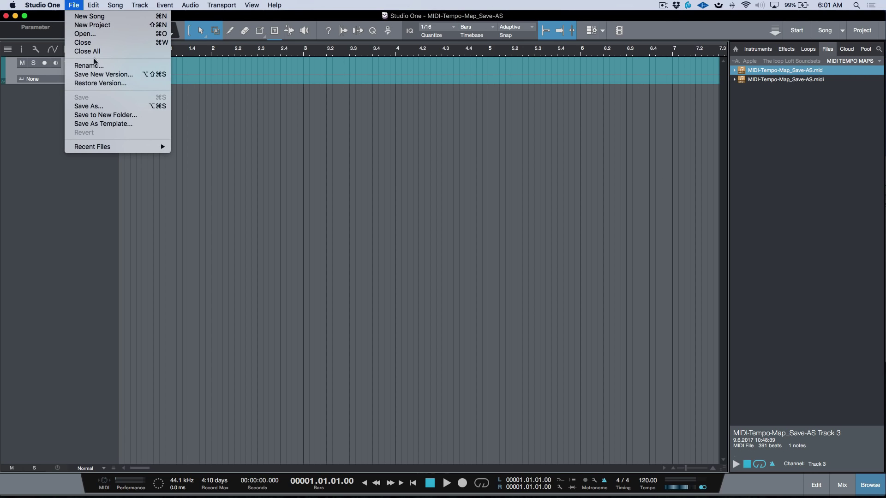
{"action": "left_click", "coordinate": [99, 66]}
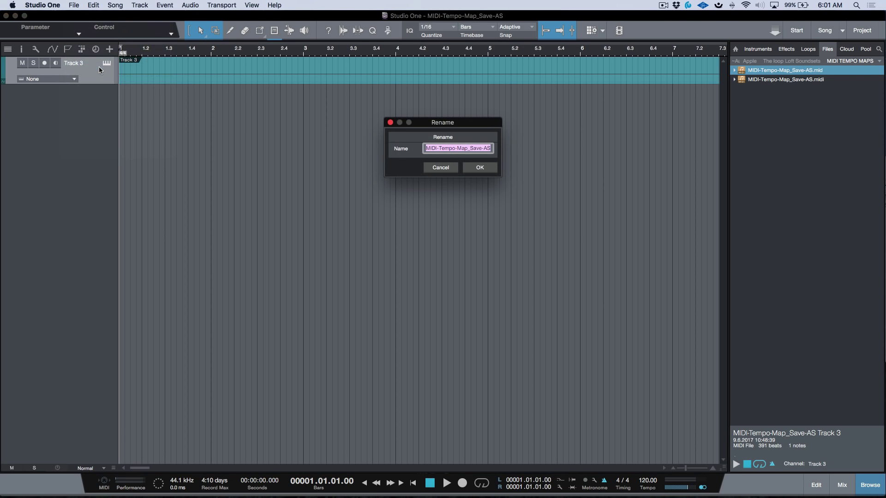
{"action": "left_click", "coordinate": [453, 170]}
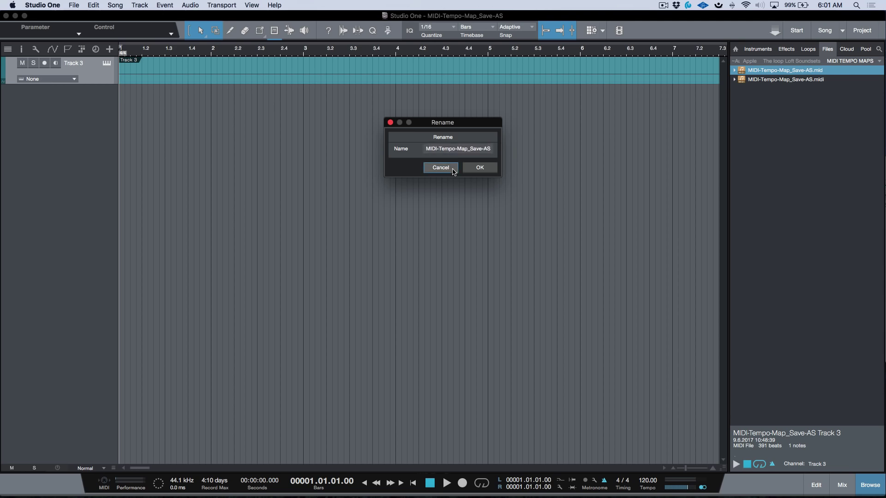
{"action": "left_click", "coordinate": [94, 49]}
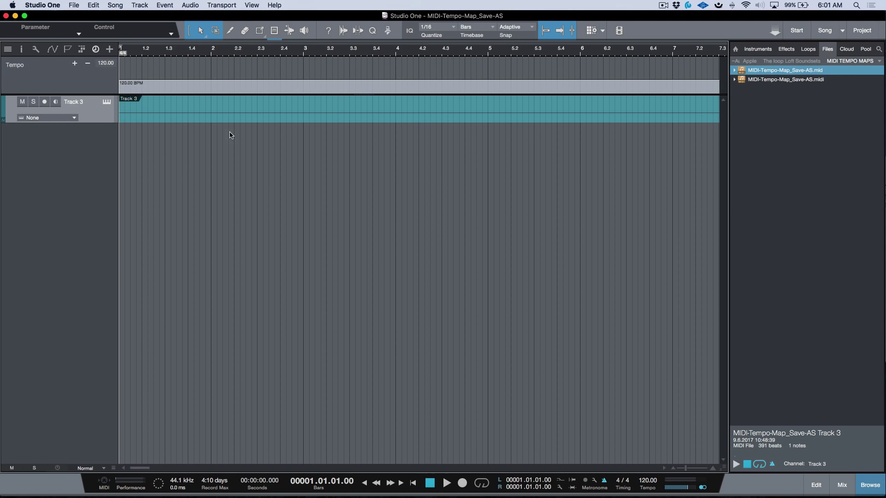
{"action": "key", "text": "w"}
{"action": "key", "text": "w"}
{"action": "key", "text": "w"}
{"action": "key", "text": "w"}
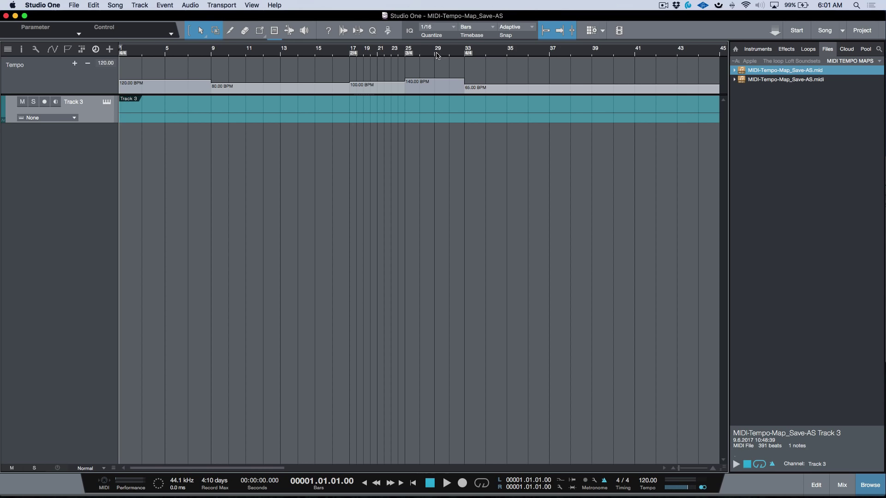
- Show the marker track zoomed out to bar 97, then open the Audio Setup preferences
{"action": "left_click", "coordinate": [67, 48]}
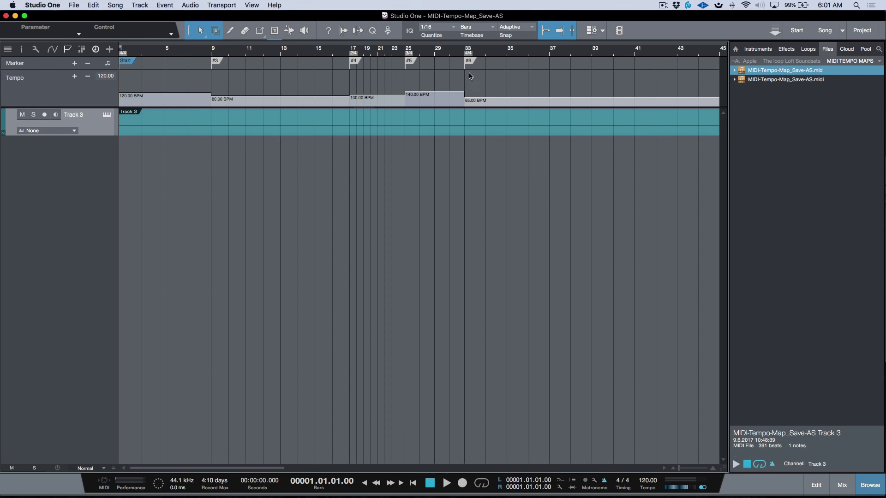
{"action": "key", "text": "w"}
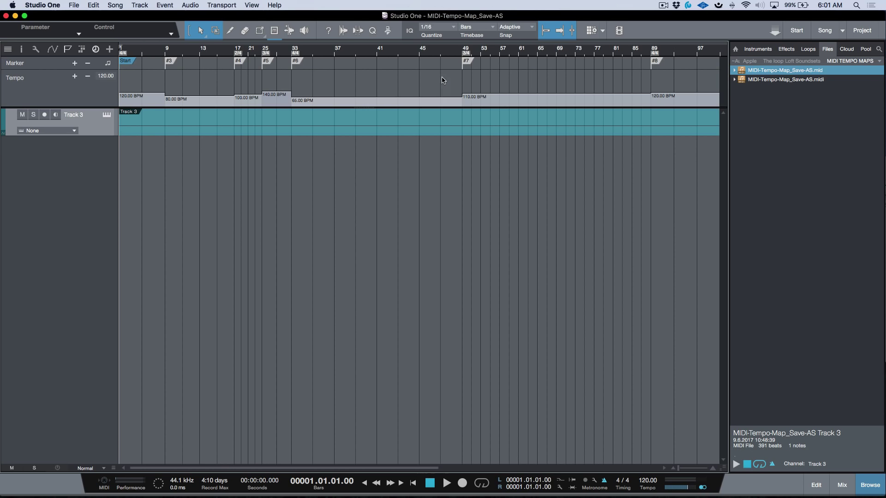
{"action": "key", "text": "super+comma"}
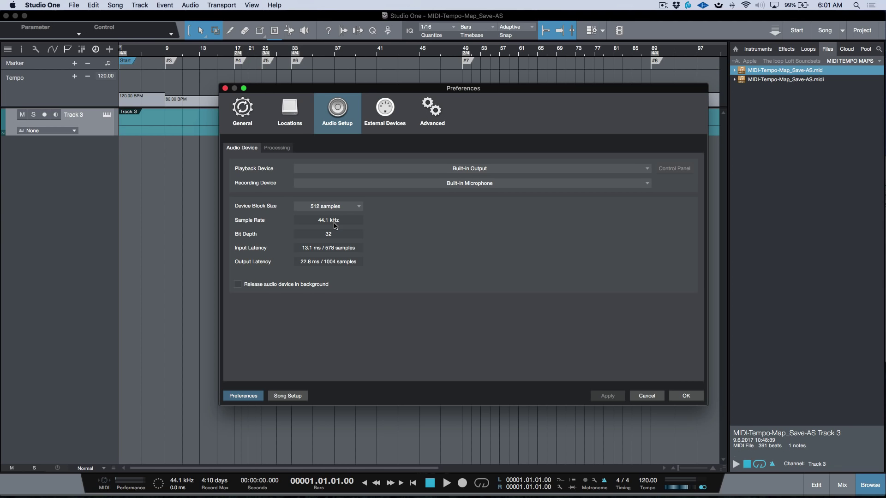
{"action": "left_click", "coordinate": [686, 395]}
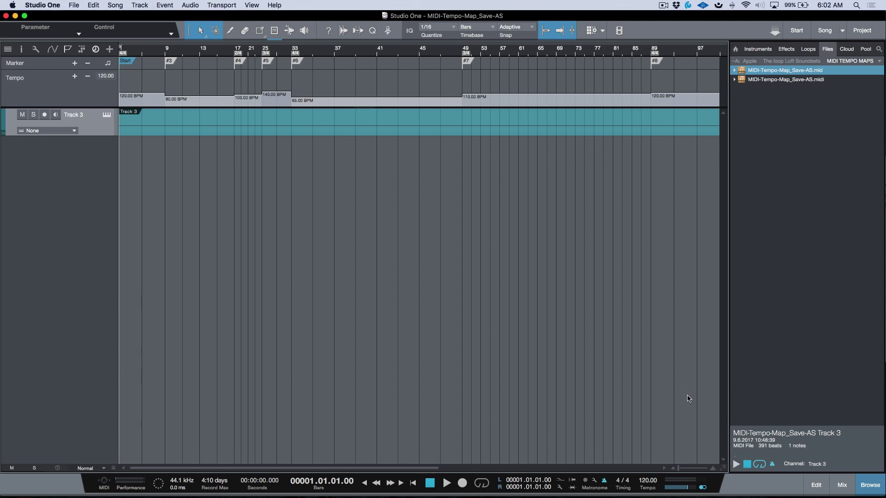
{"action": "key", "text": "super+comma"}
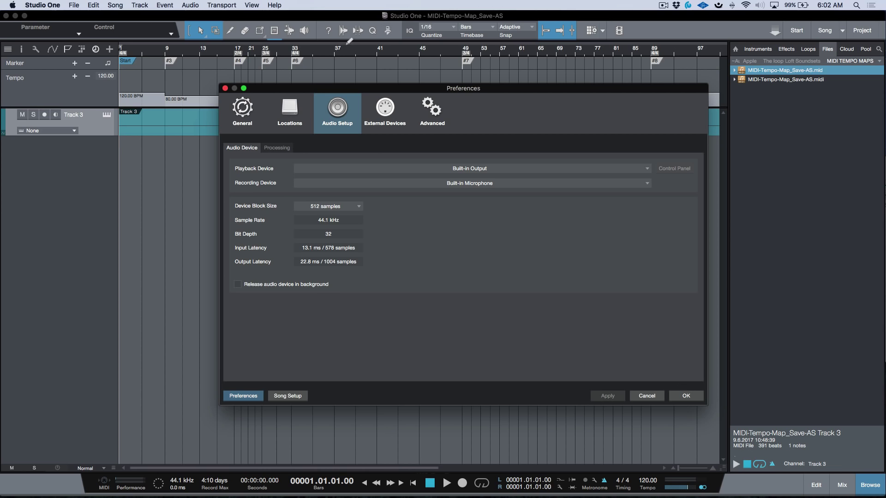
- Set the song's sample rate to 48.0 kHz in Song Setup, then switch to the S1E MIDI Import Tempo Map song
{"action": "left_click", "coordinate": [685, 400]}
{"action": "left_click", "coordinate": [115, 5]}
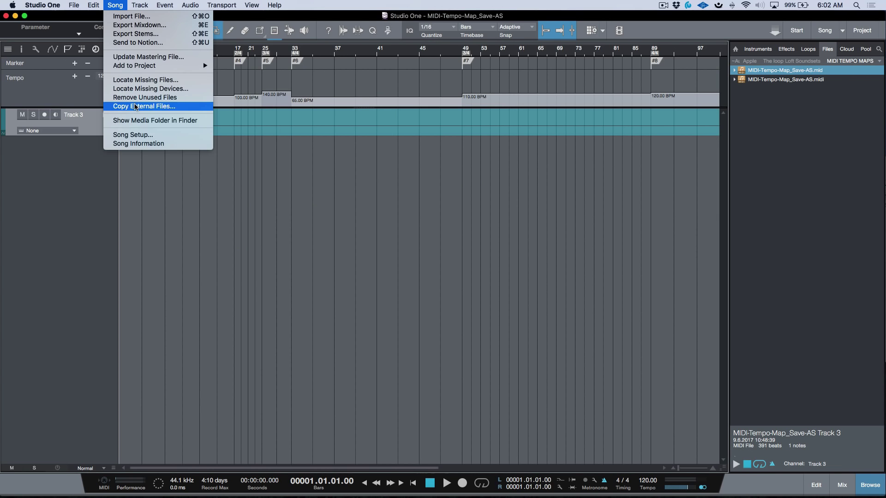
{"action": "left_click", "coordinate": [133, 135]}
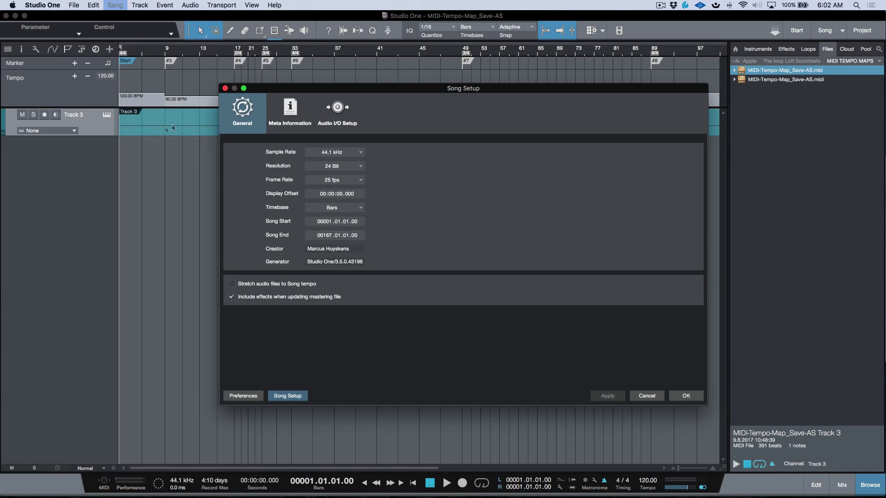
{"action": "left_click", "coordinate": [326, 153]}
{"action": "left_click", "coordinate": [334, 172]}
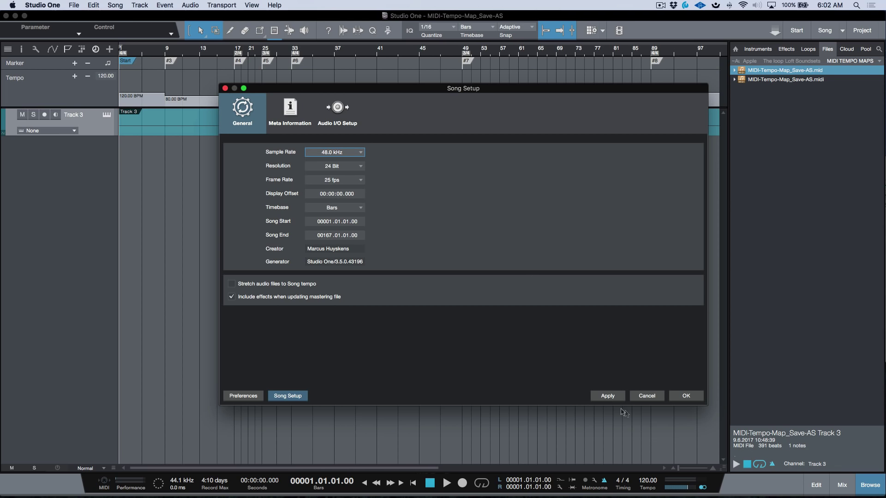
{"action": "left_click", "coordinate": [607, 396]}
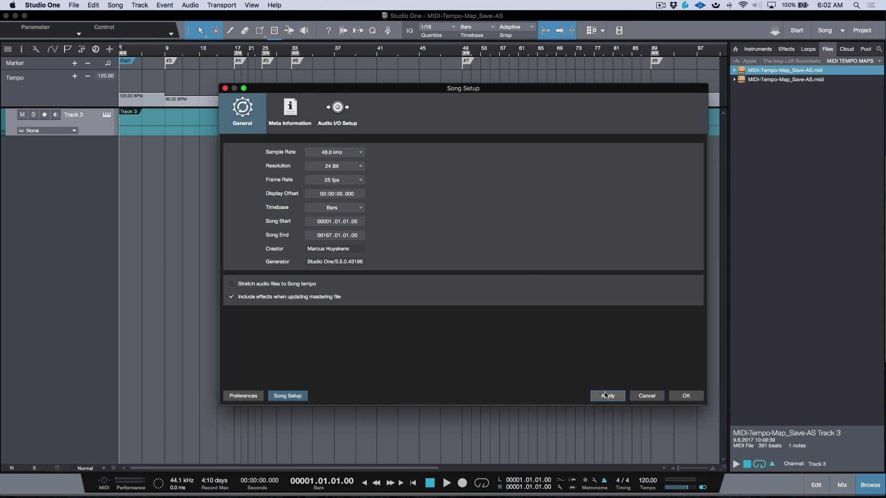
{"action": "left_click", "coordinate": [687, 396]}
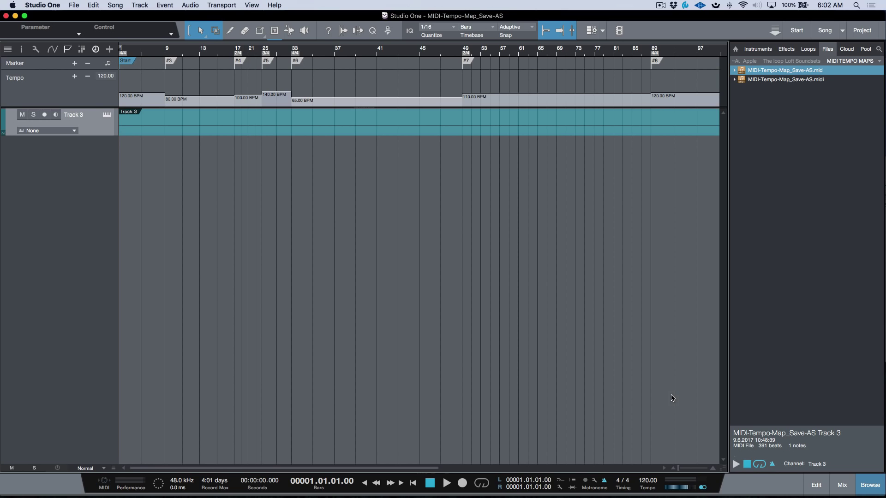
{"action": "left_click", "coordinate": [842, 30]}
{"action": "left_click", "coordinate": [811, 54]}
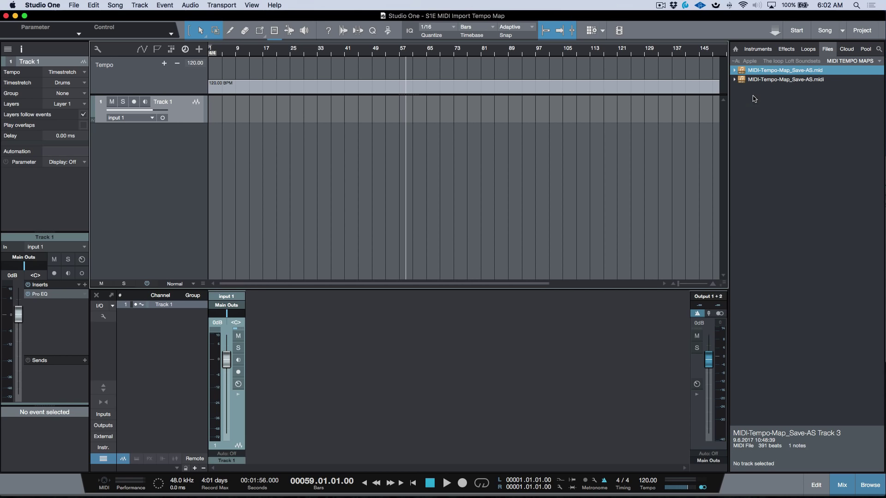
- Drag MIDI-Tempo-Map_Save-AS.mid into the arrangement as new Track 3 with its tempo changes, toggling the marker lane to inspect
{"action": "left_click", "coordinate": [757, 81]}
{"action": "left_click", "coordinate": [761, 71]}
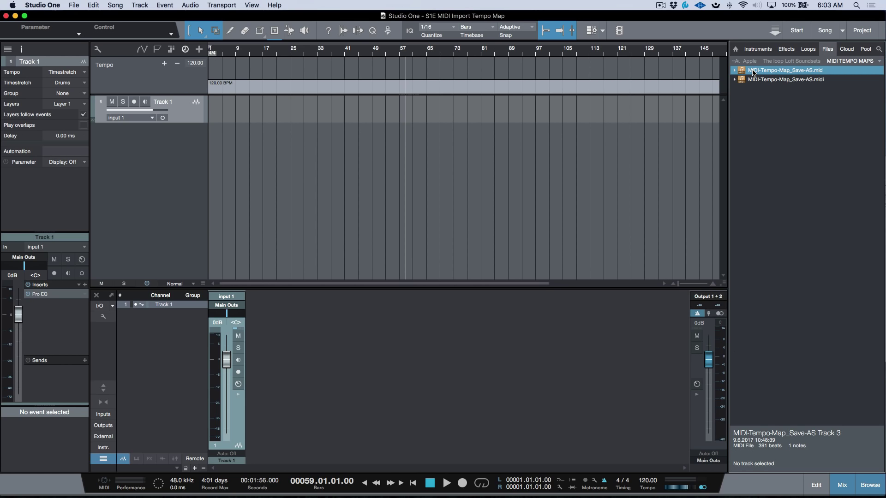
{"action": "left_click_drag", "start_coordinate": [752, 72], "coordinate": [374, 140]}
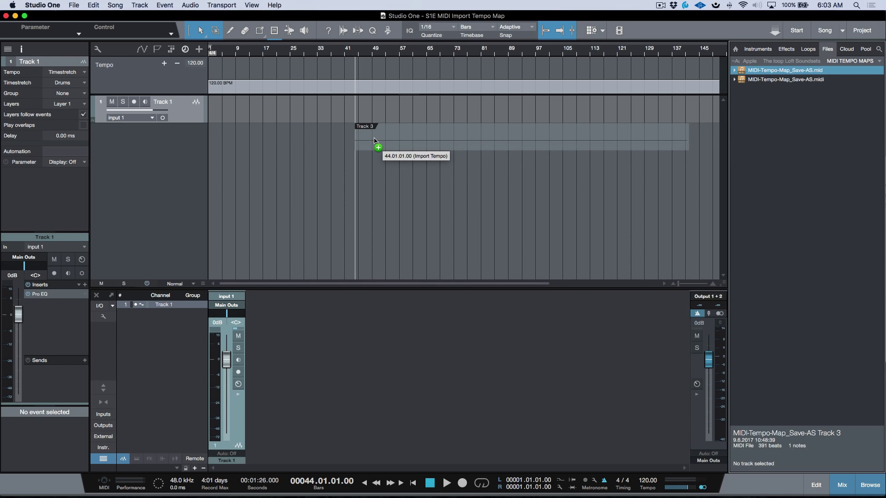
{"action": "left_click_drag", "start_coordinate": [375, 140], "coordinate": [835, 139]}
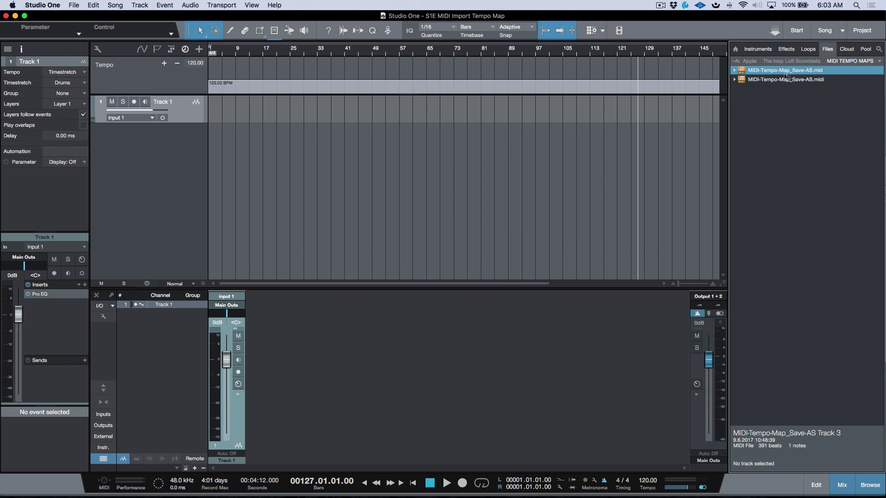
{"action": "left_click_drag", "start_coordinate": [776, 72], "coordinate": [227, 160]}
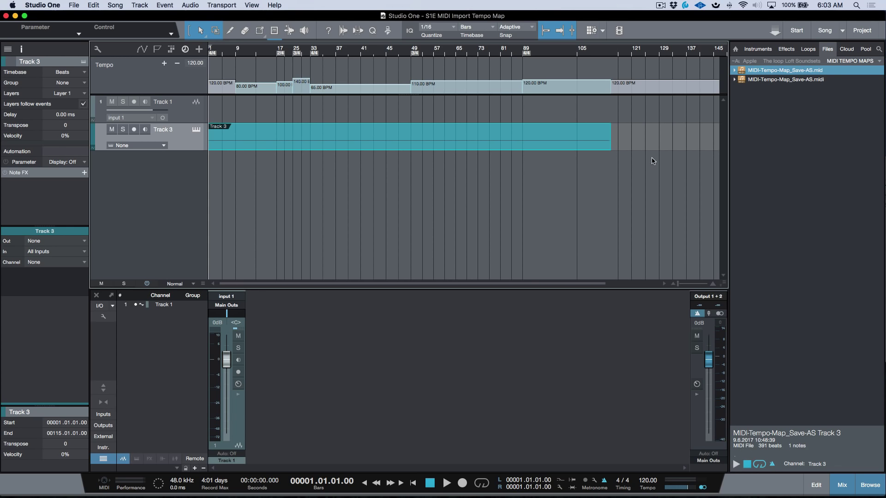
{"action": "left_click", "coordinate": [159, 51]}
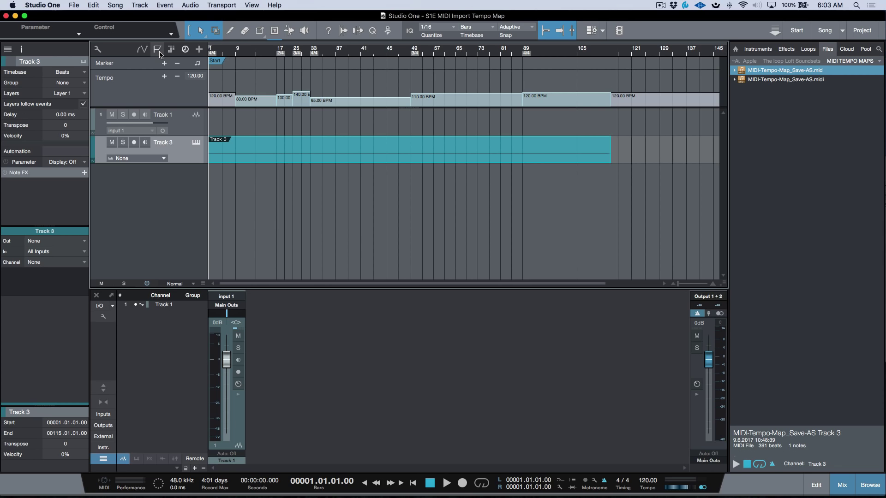
{"action": "left_click", "coordinate": [159, 52]}
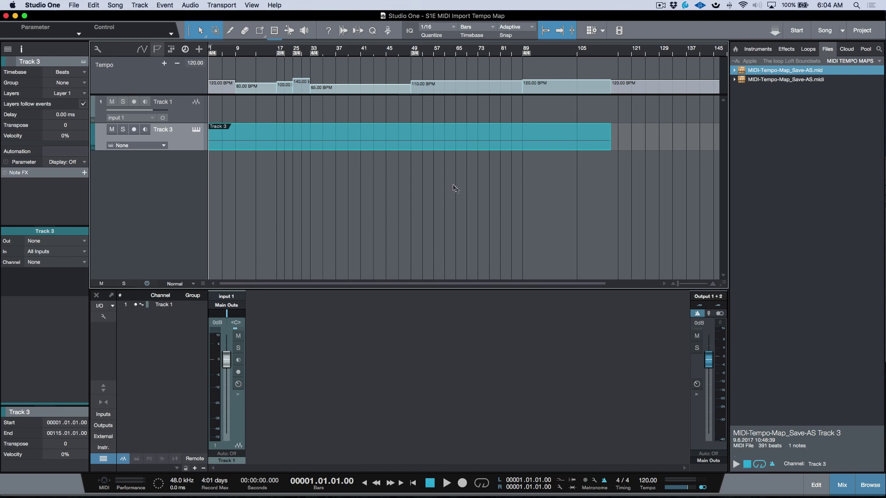
- Undo the .mid import, try importing the .midi version as a new track, then undo it
{"action": "key", "text": "super+z"}
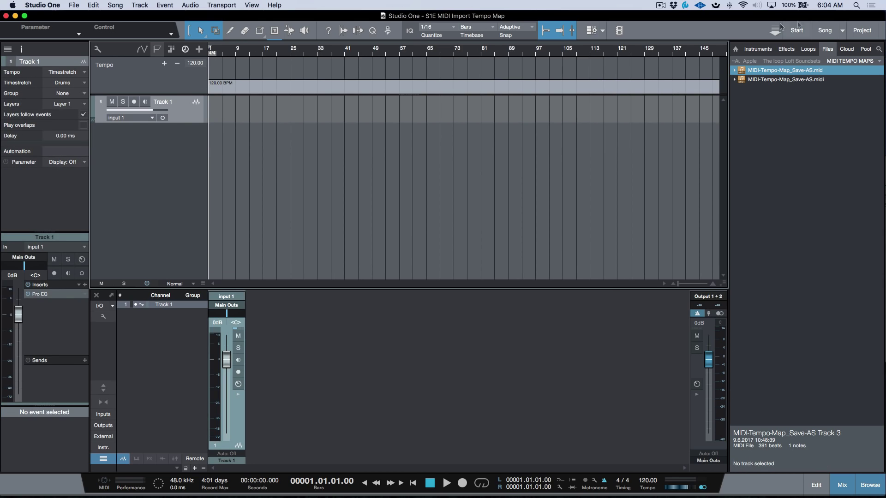
{"action": "left_click", "coordinate": [790, 80]}
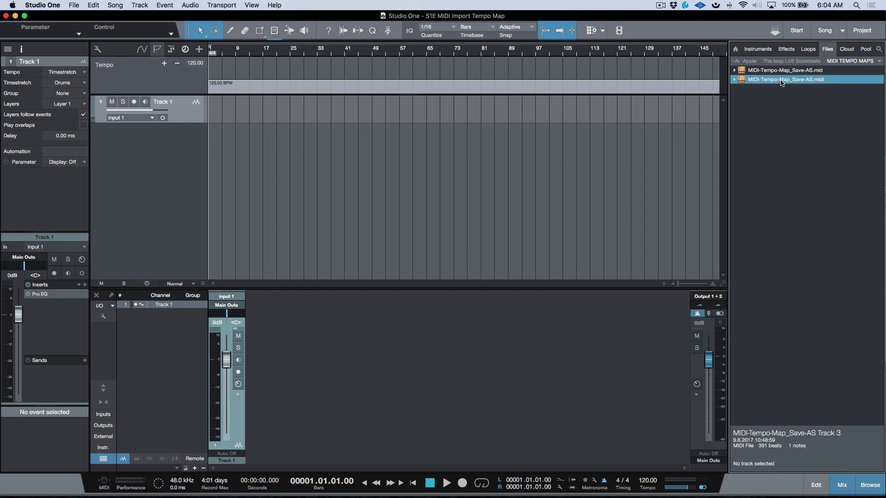
{"action": "left_click_drag", "start_coordinate": [780, 82], "coordinate": [225, 162]}
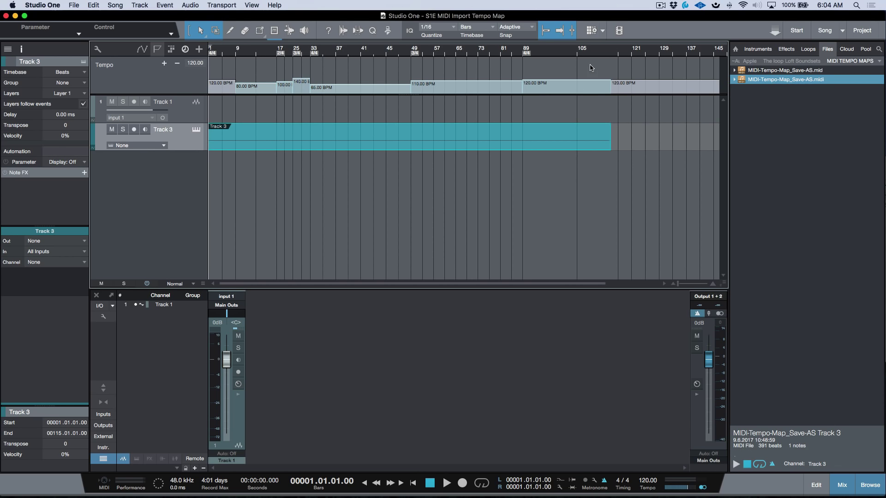
{"action": "key", "text": "super+z"}
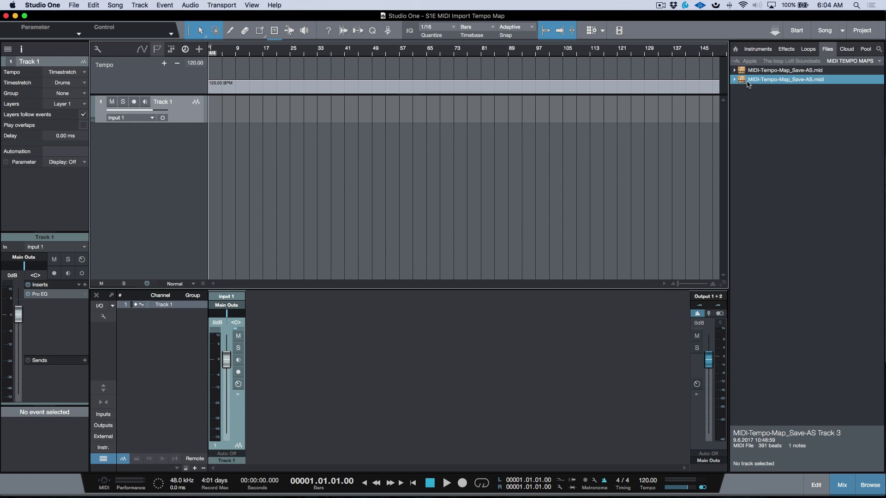
- Drag MIDI-Tempo-Map_Save-AS.mid onto the Tempo track, giving 120, 80, 100, 140, 65 and 110 BPM
{"action": "left_click", "coordinate": [757, 71]}
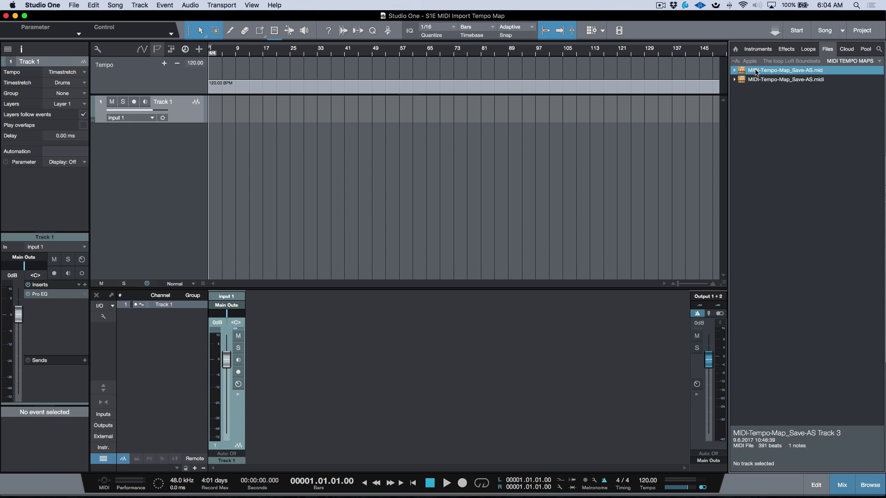
{"action": "left_click_drag", "start_coordinate": [756, 72], "coordinate": [206, 92]}
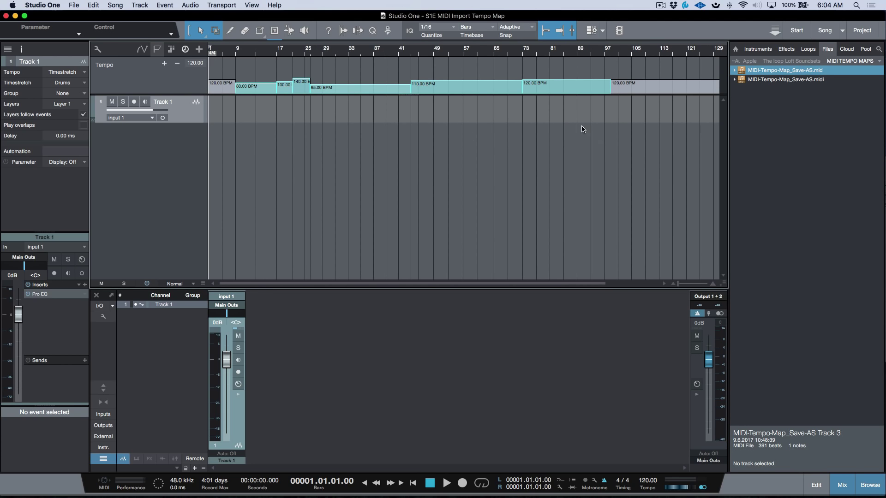
- Undo the .mid tempo map, try the .midi version on the tempo track, then undo back to 120 BPM
{"action": "key", "text": "super+z"}
{"action": "left_click", "coordinate": [773, 81]}
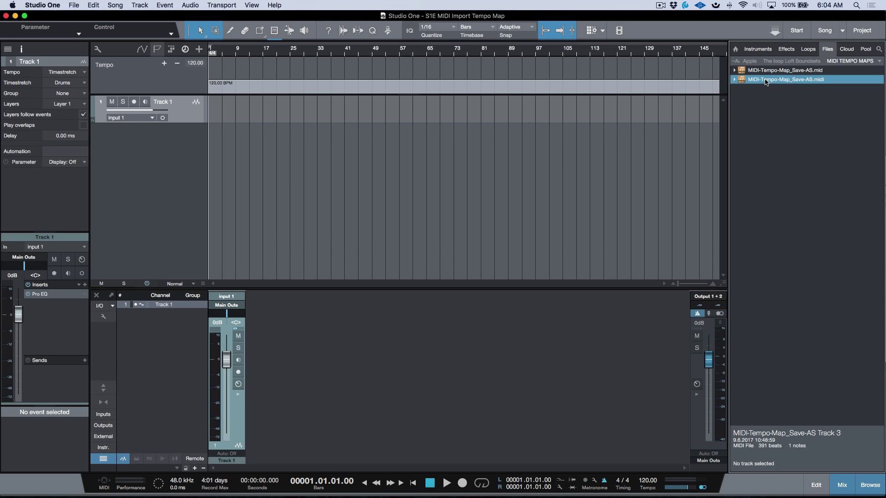
{"action": "left_click_drag", "start_coordinate": [766, 82], "coordinate": [290, 87]}
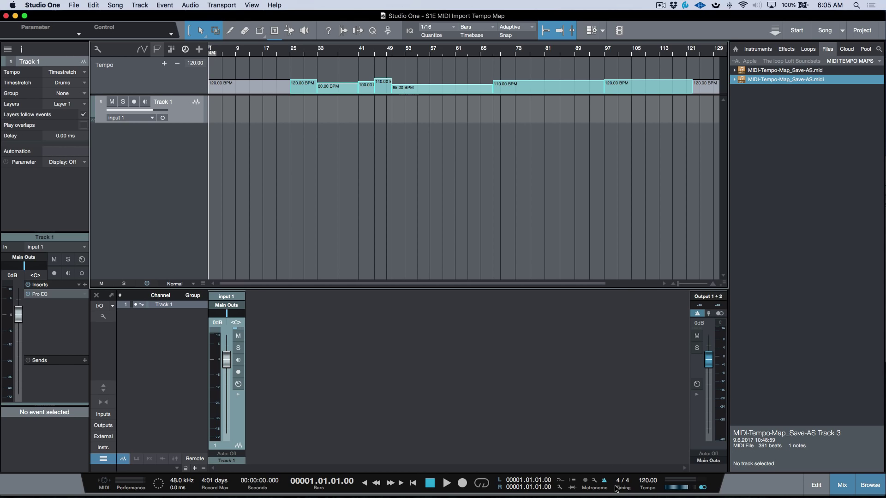
{"action": "key", "text": "super+z"}
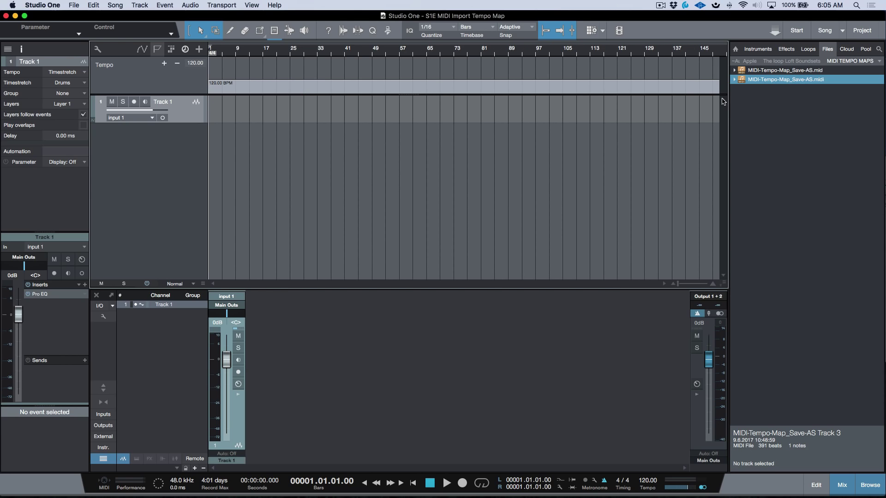
{"action": "left_click", "coordinate": [742, 71]}
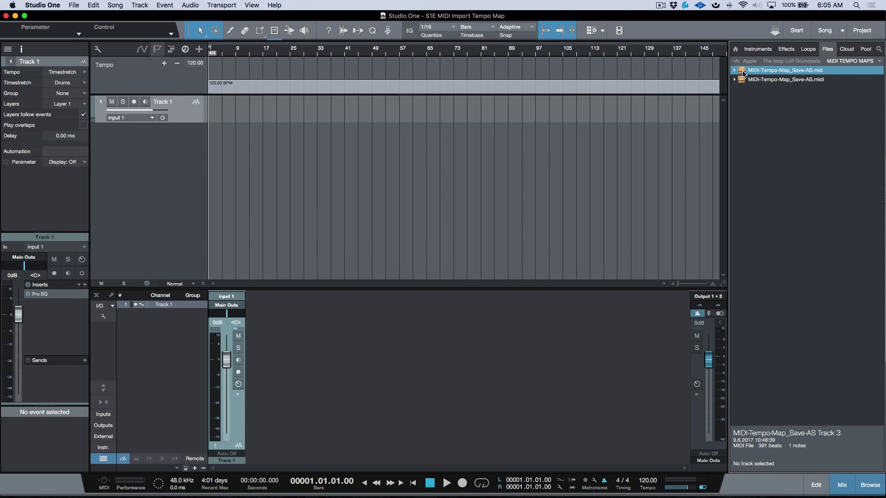
{"action": "left_click_drag", "start_coordinate": [742, 72], "coordinate": [303, 95]}
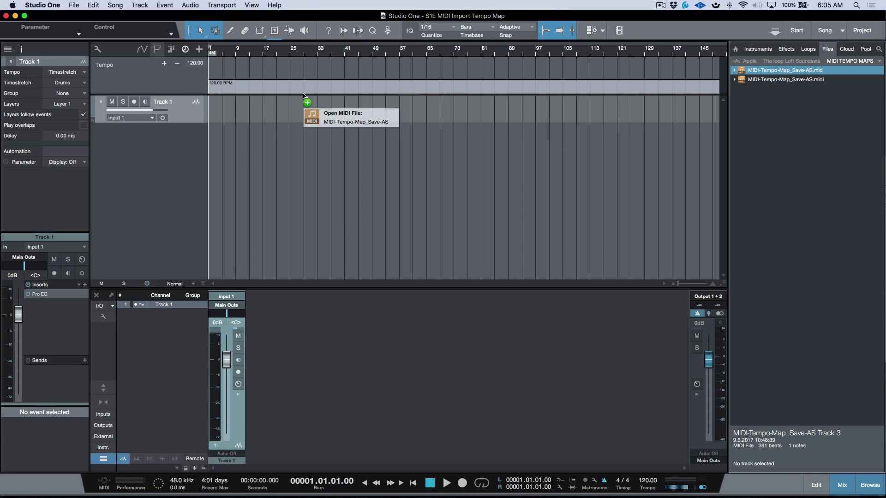
{"action": "left_click_drag", "start_coordinate": [303, 95], "coordinate": [264, 95]}
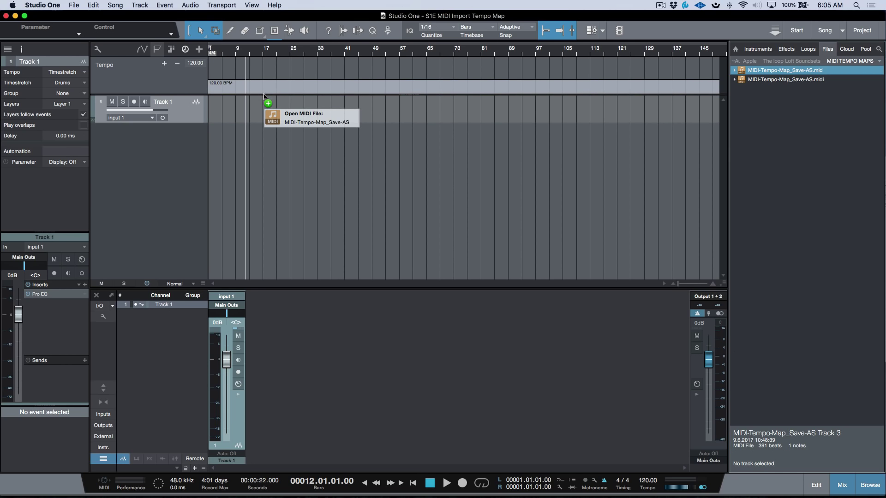
{"action": "left_click_drag", "start_coordinate": [265, 94], "coordinate": [454, 88]}
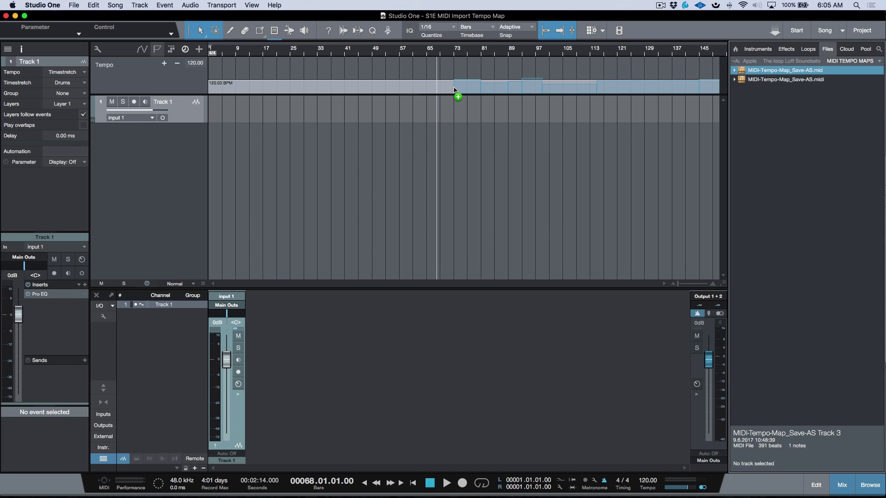
{"action": "left_click_drag", "start_coordinate": [454, 89], "coordinate": [454, 96]}
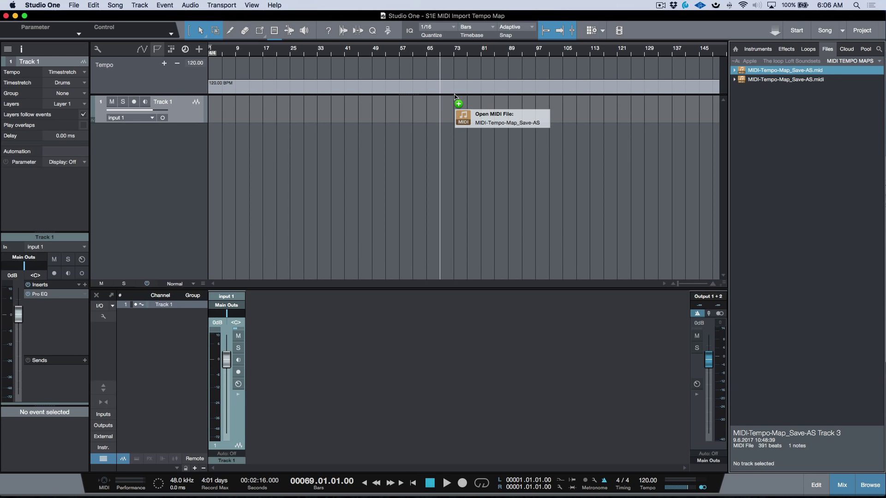
{"action": "left_click_drag", "start_coordinate": [454, 96], "coordinate": [454, 96]}
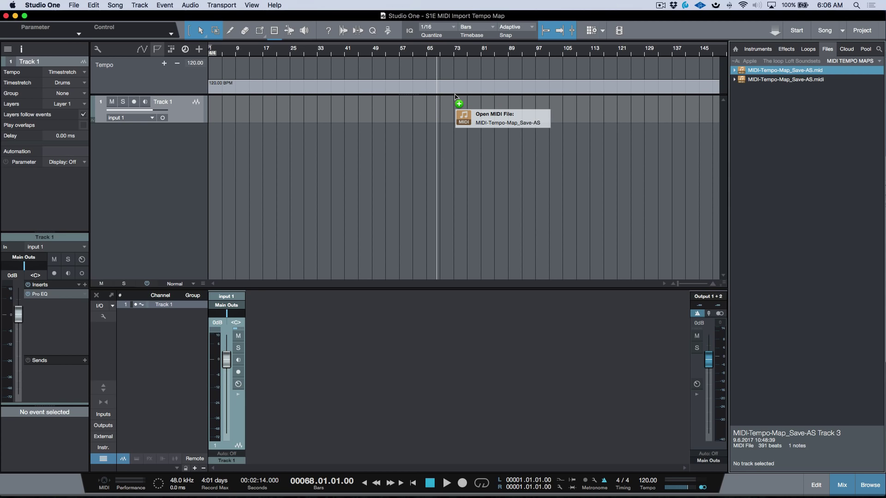
{"action": "left_click_drag", "start_coordinate": [455, 96], "coordinate": [767, 105]}
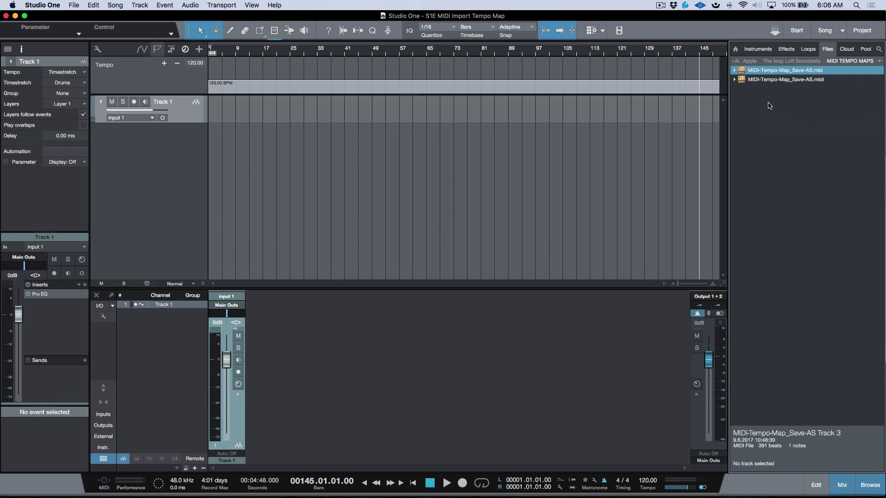
{"action": "left_click", "coordinate": [777, 81]}
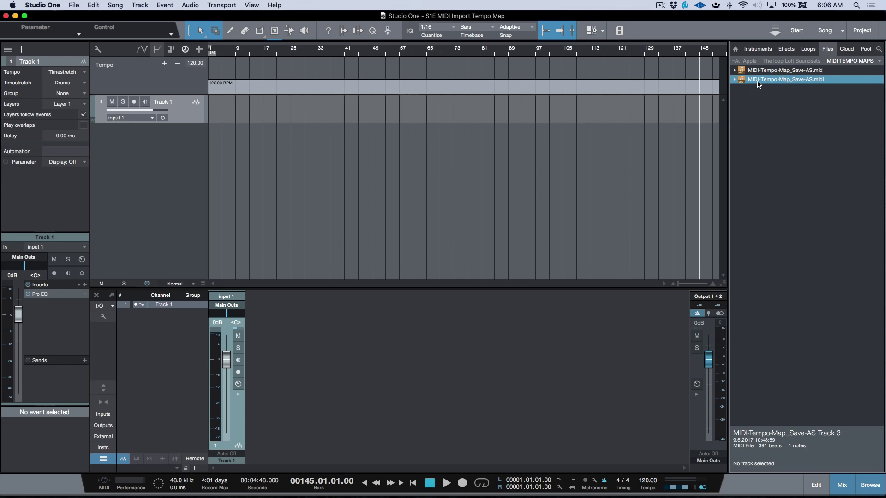
{"action": "left_click_drag", "start_coordinate": [758, 83], "coordinate": [460, 155]}
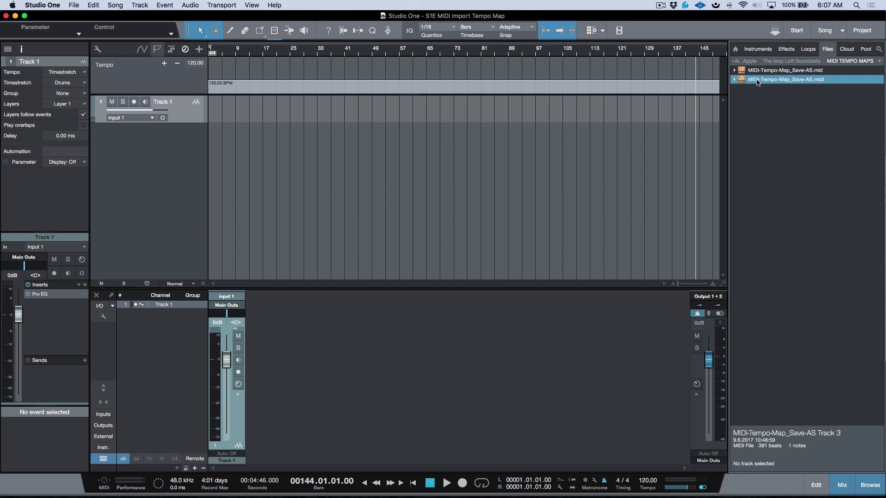
{"action": "left_click_drag", "start_coordinate": [757, 82], "coordinate": [425, 88]}
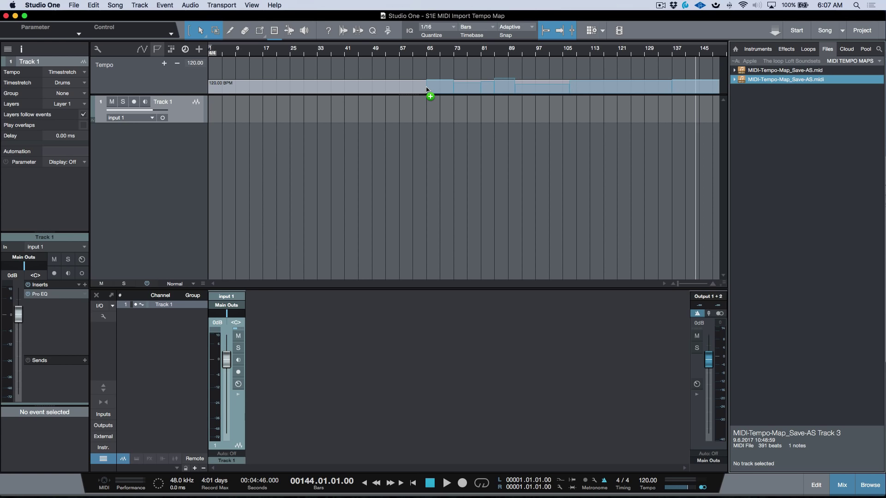
{"action": "left_click_drag", "start_coordinate": [426, 89], "coordinate": [454, 87]}
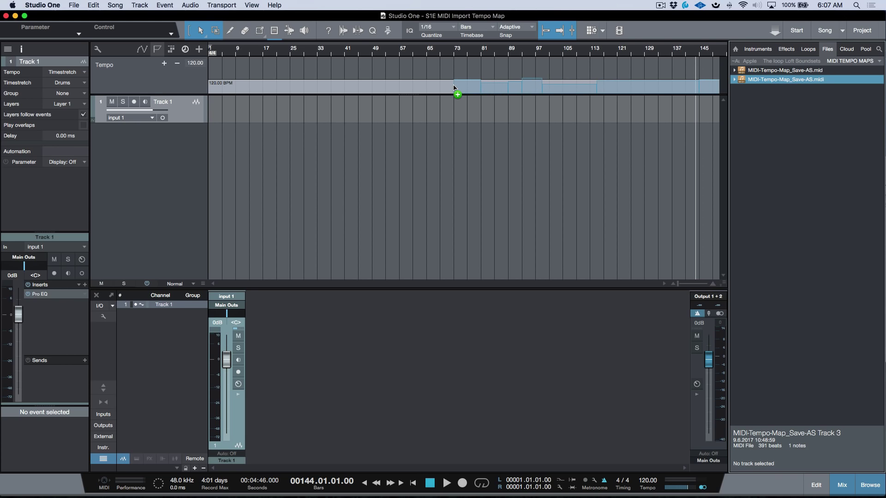
{"action": "left_click_drag", "start_coordinate": [454, 87], "coordinate": [783, 136]}
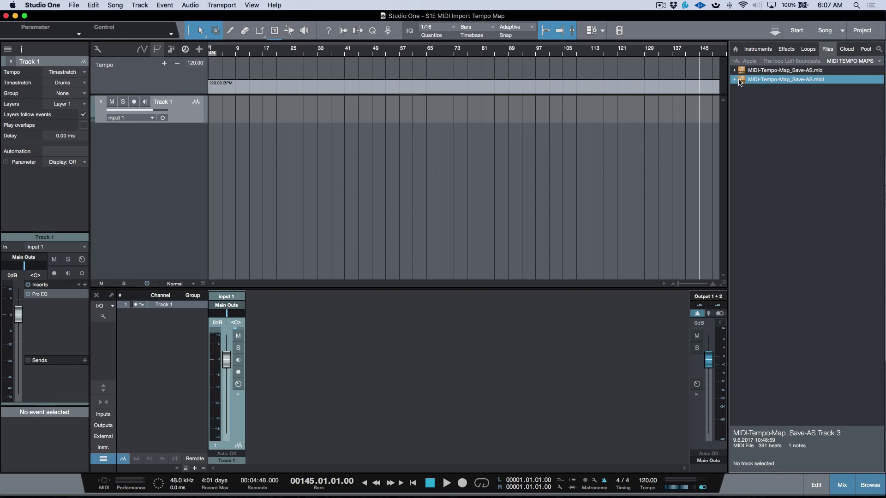